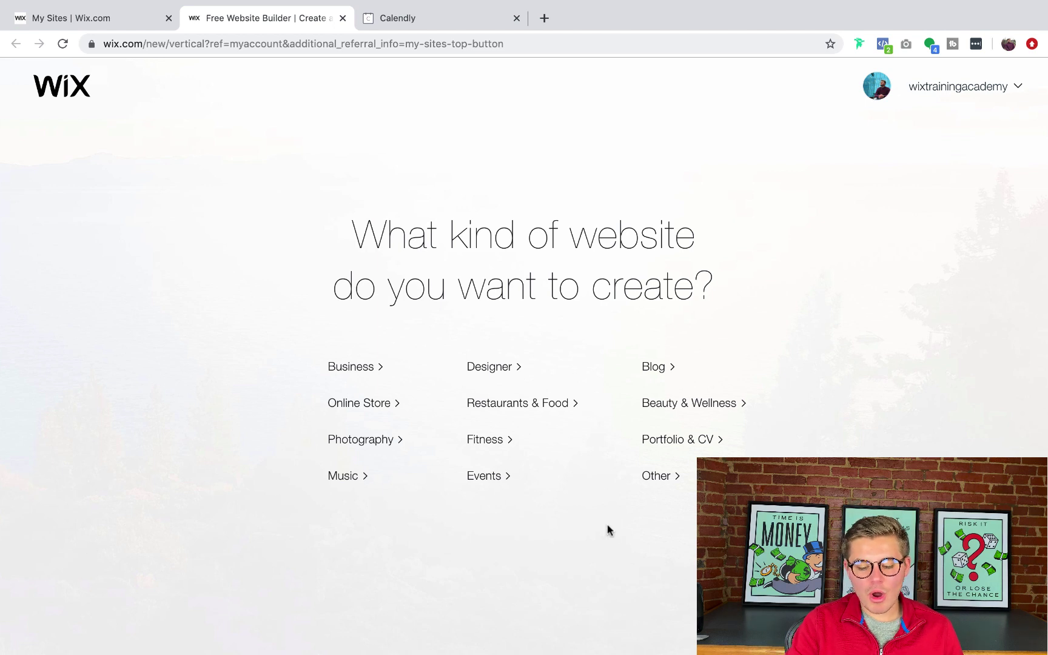
Step: Pick the Business category and open the Success Coach template in the Wix Editor
click(362, 367)
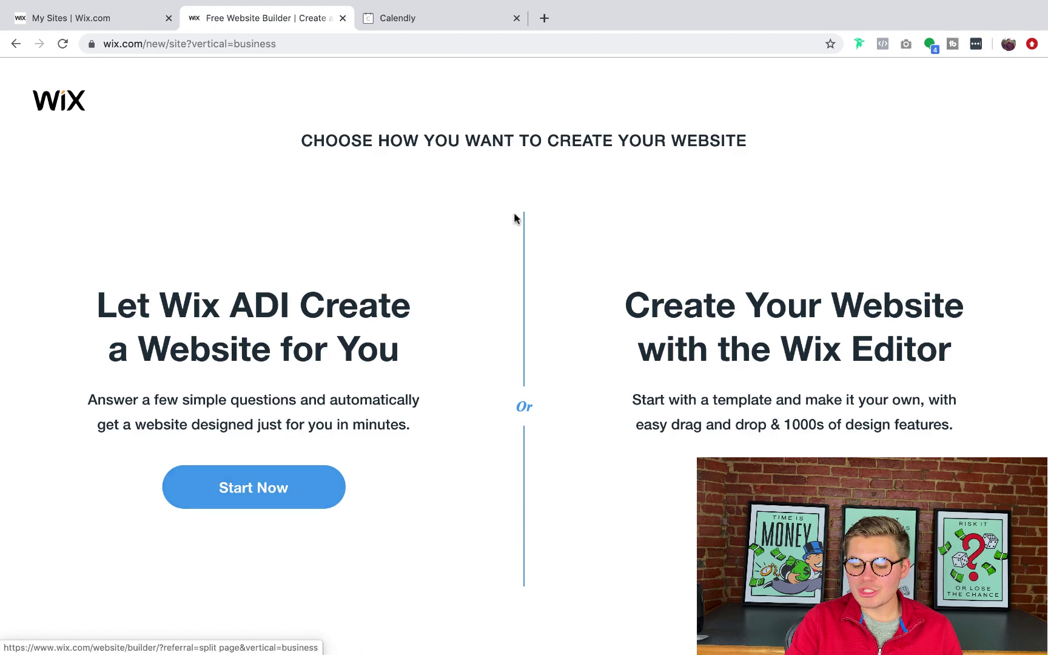
click(794, 488)
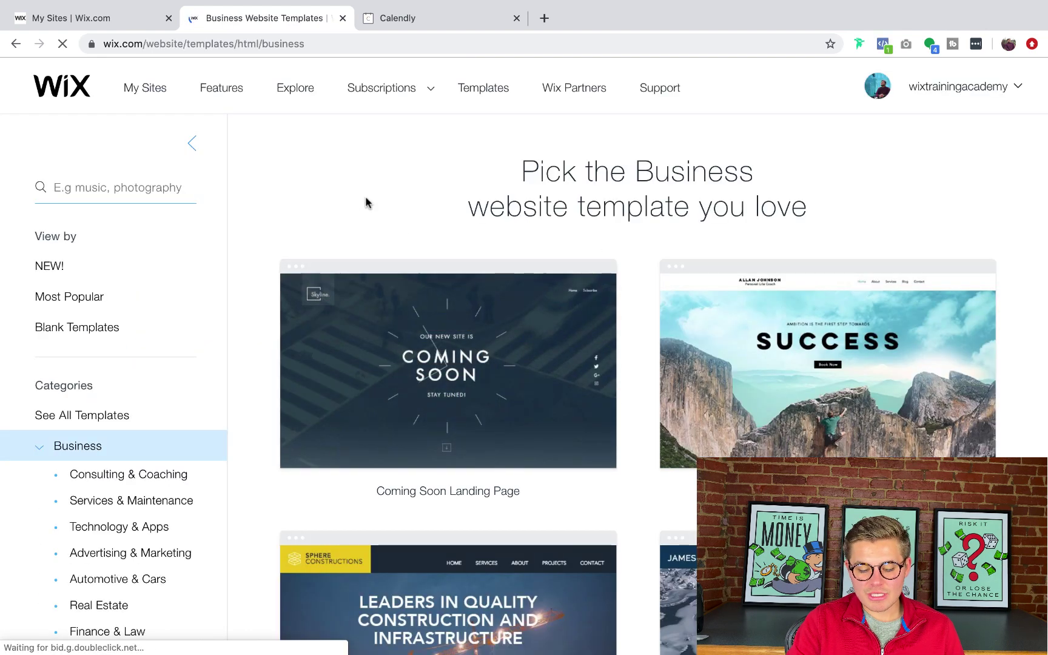
scroll(285, 379, down, 3)
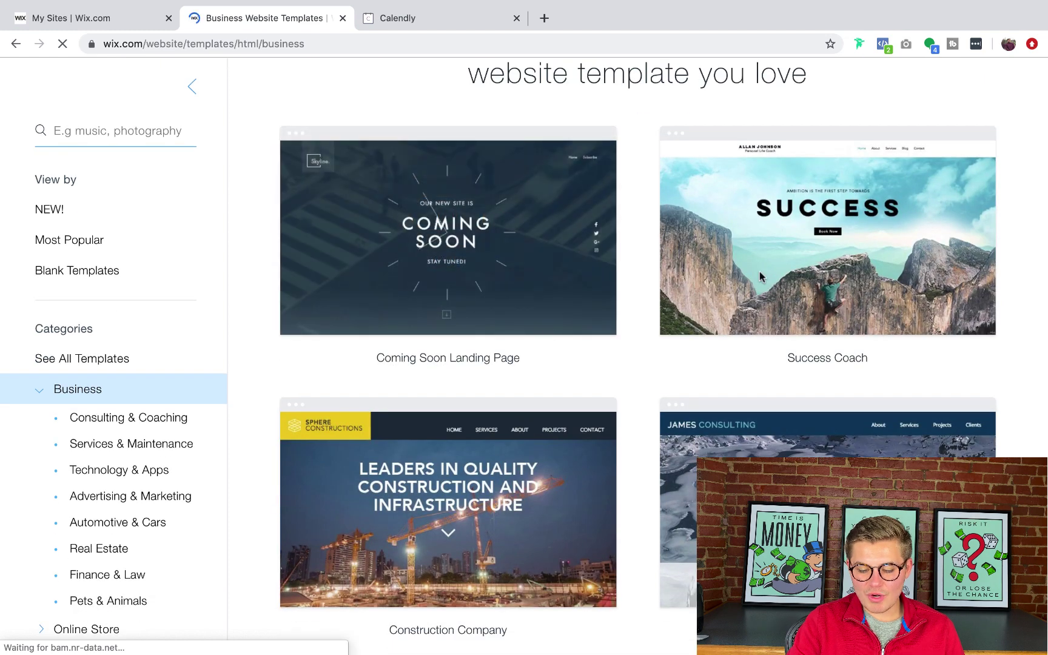
mouse_move(795, 216)
click(829, 218)
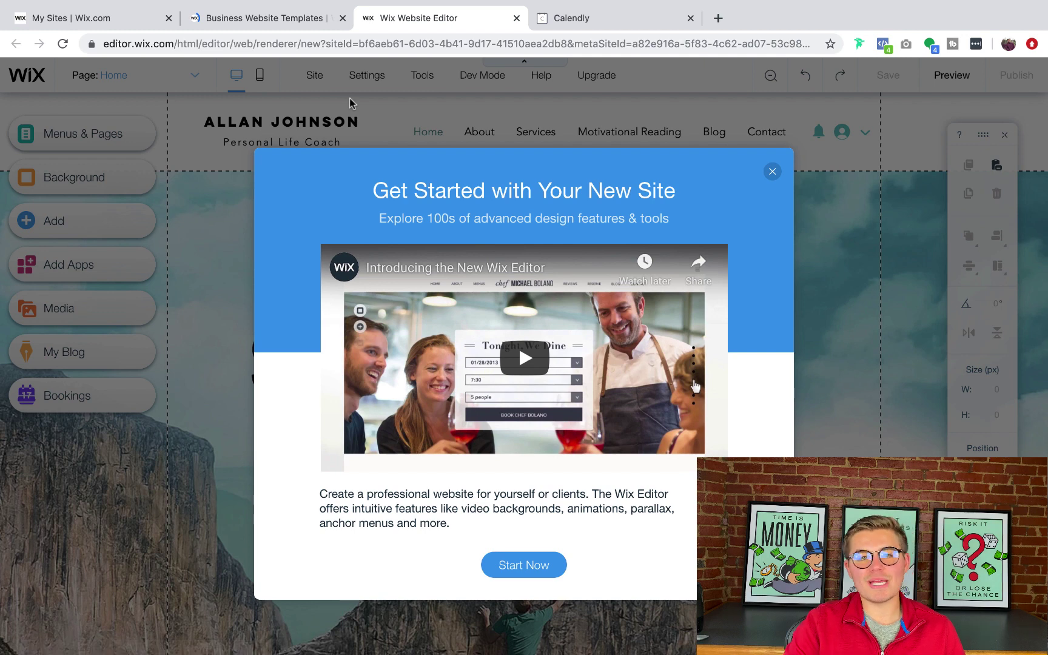
Step: Dismiss the welcome dialog and add a new page named 'Booking' through Menus & Pages
click(773, 172)
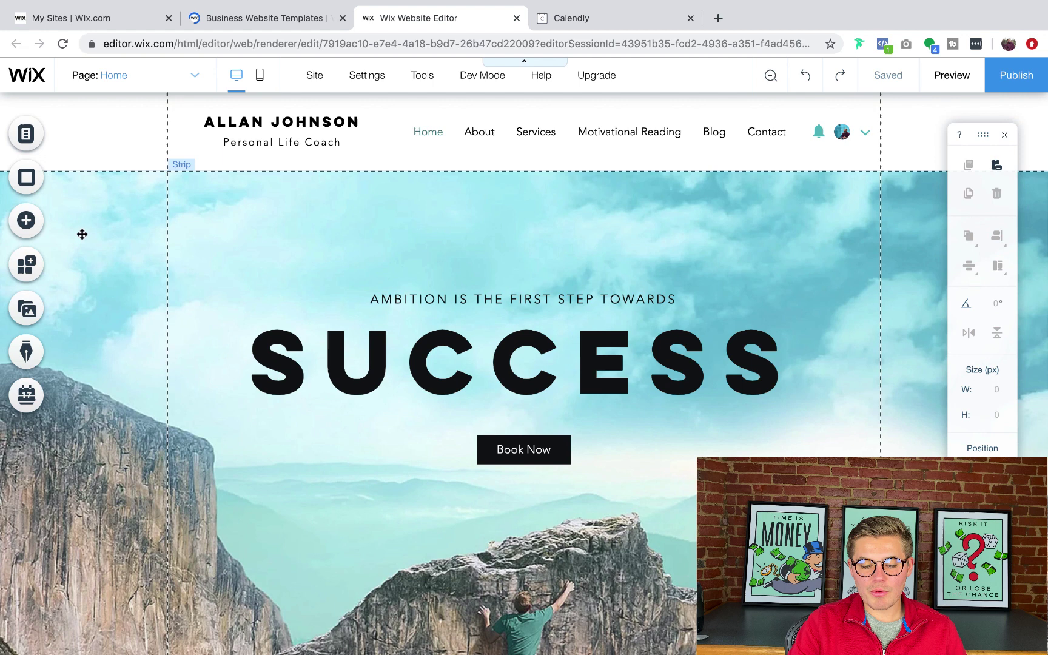
click(27, 223)
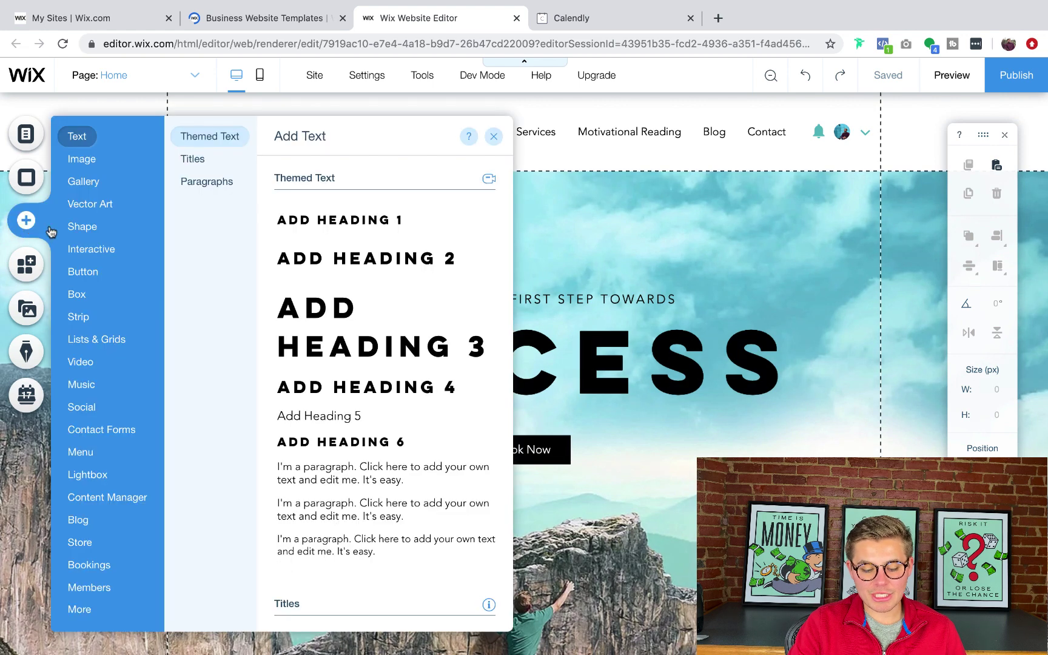
click(30, 134)
click(257, 546)
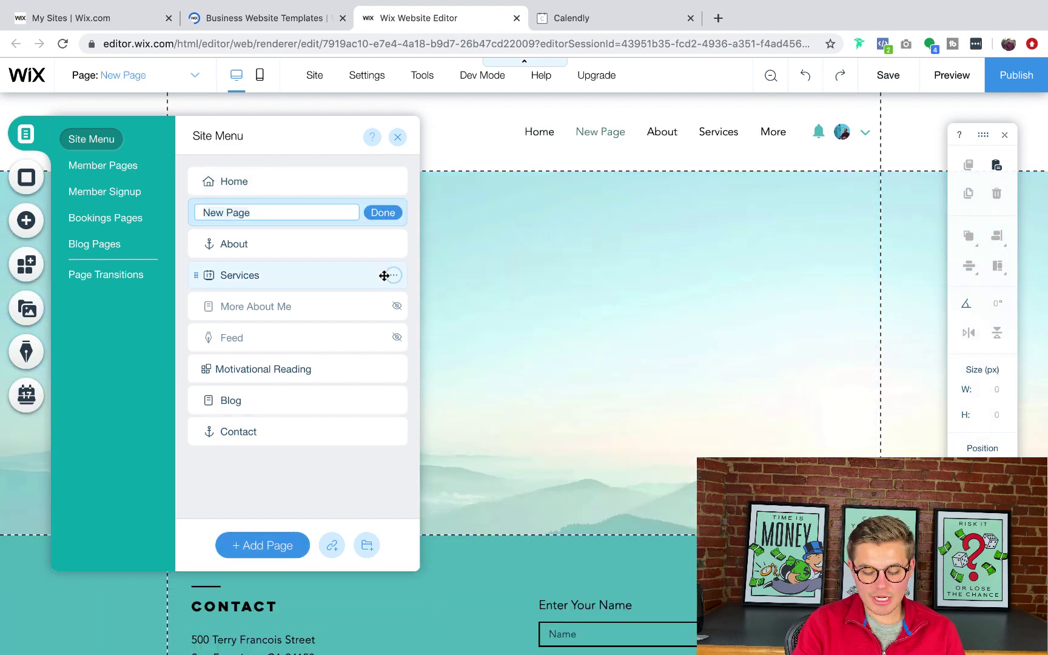
text(Booking)
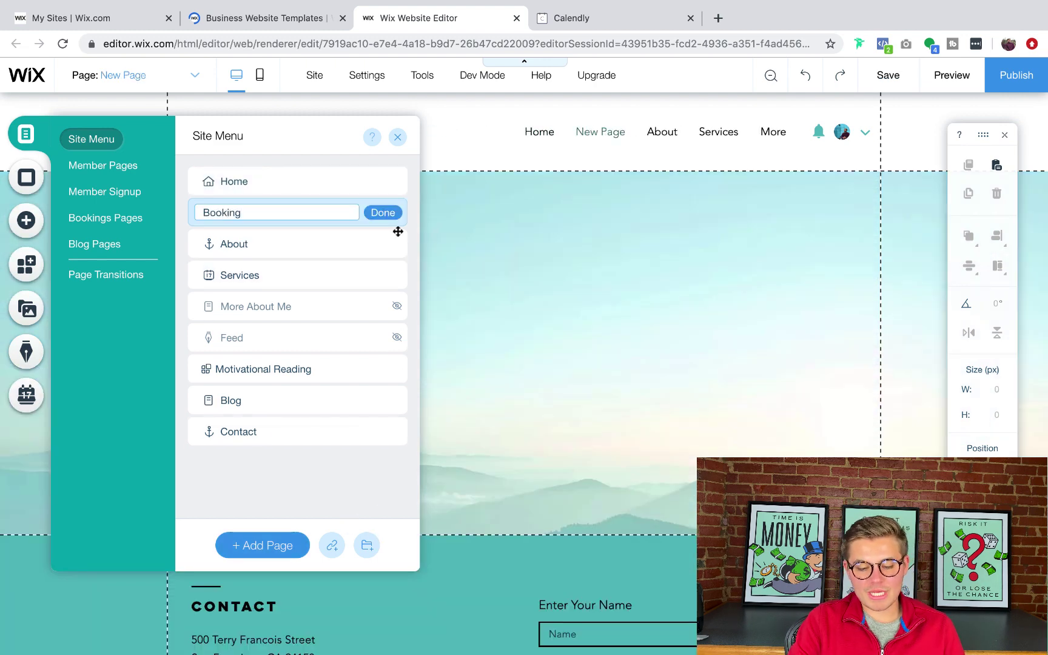
click(380, 213)
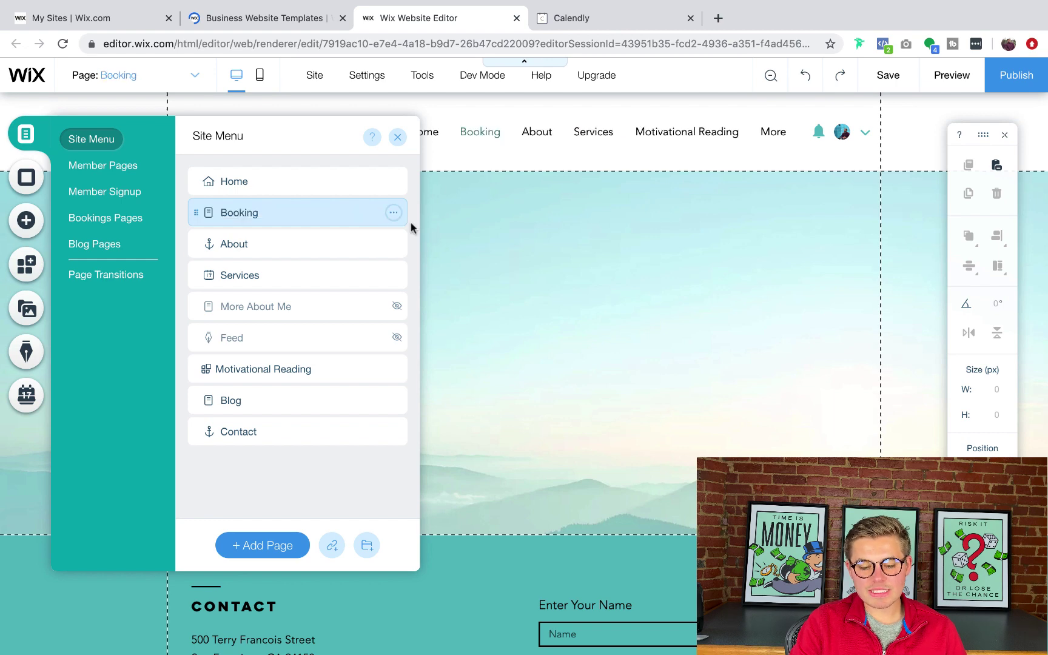
click(397, 141)
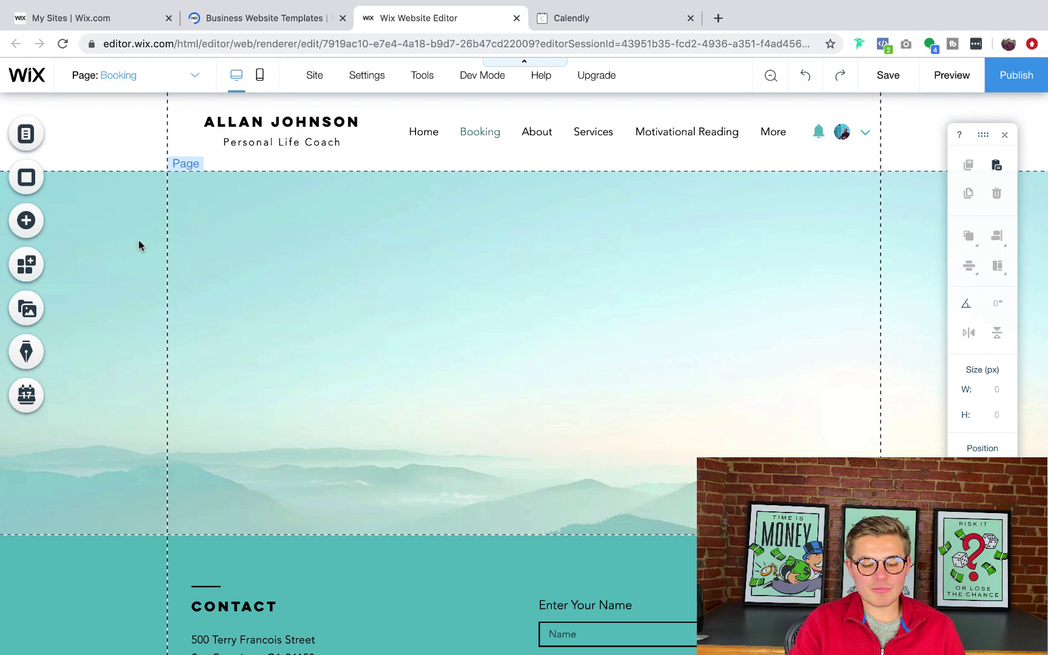
Step: Add an HTML iframe to the Booking page and paste in the Calendly embed code
click(26, 222)
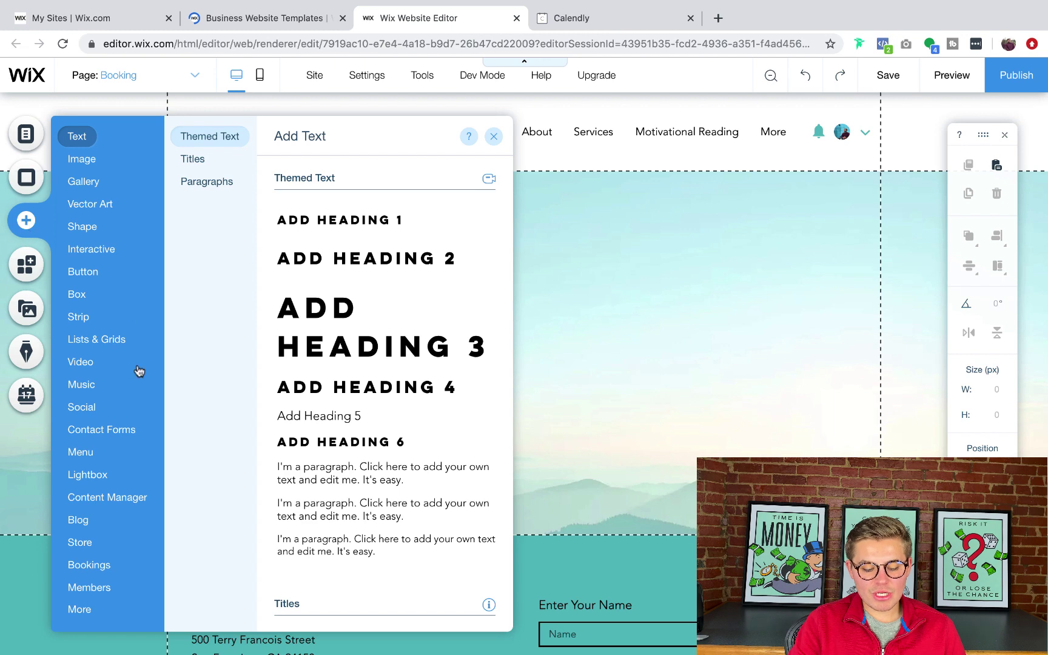
mouse_move(90, 609)
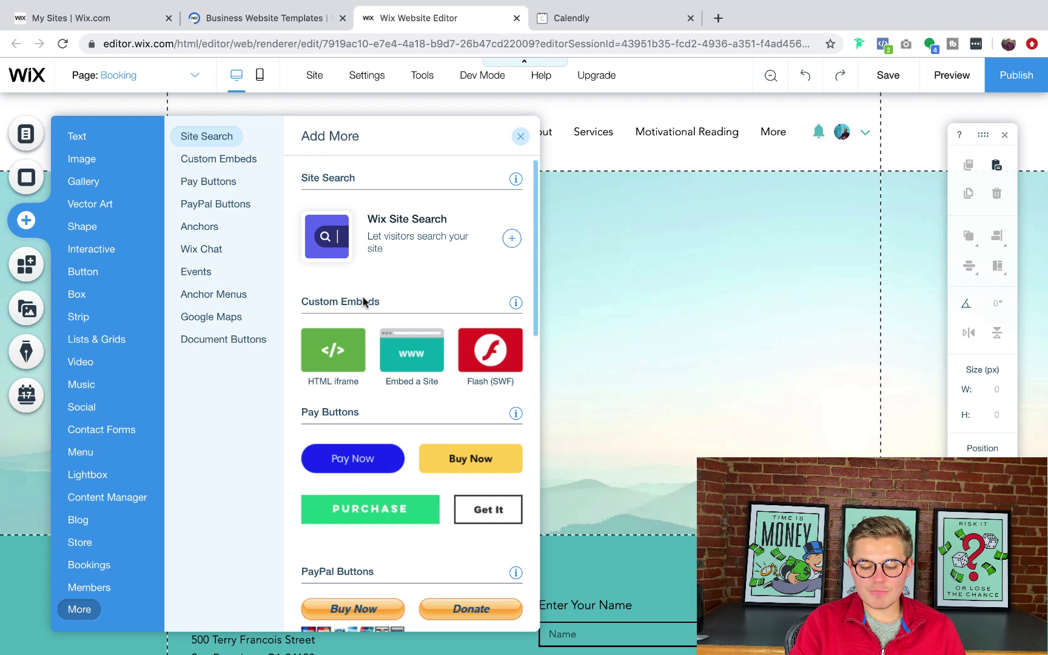
click(322, 349)
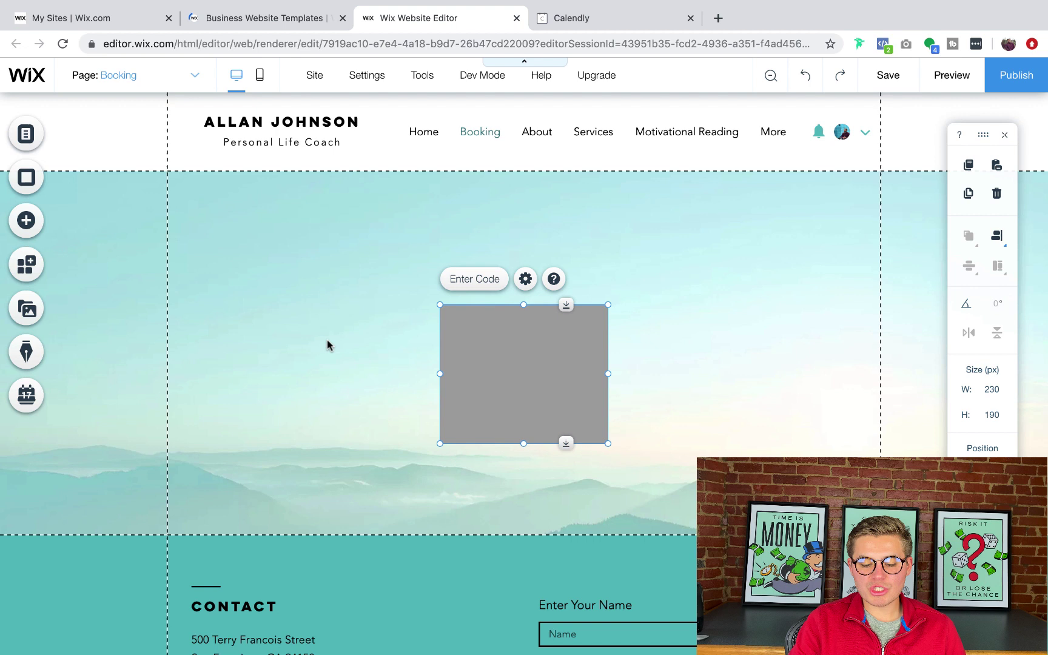
click(474, 286)
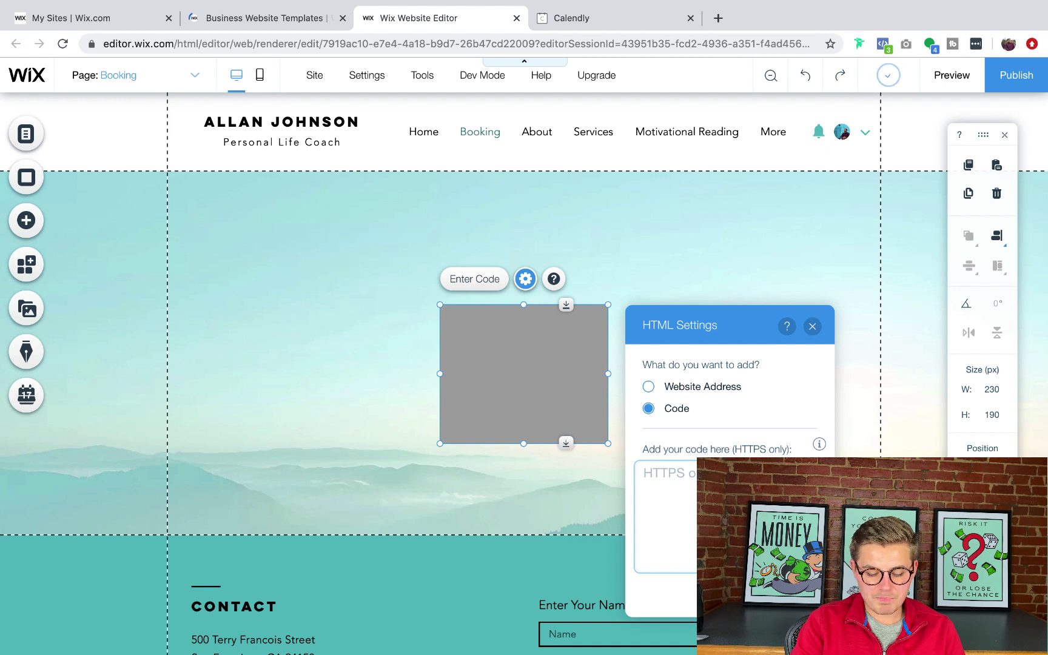
key(super+v)
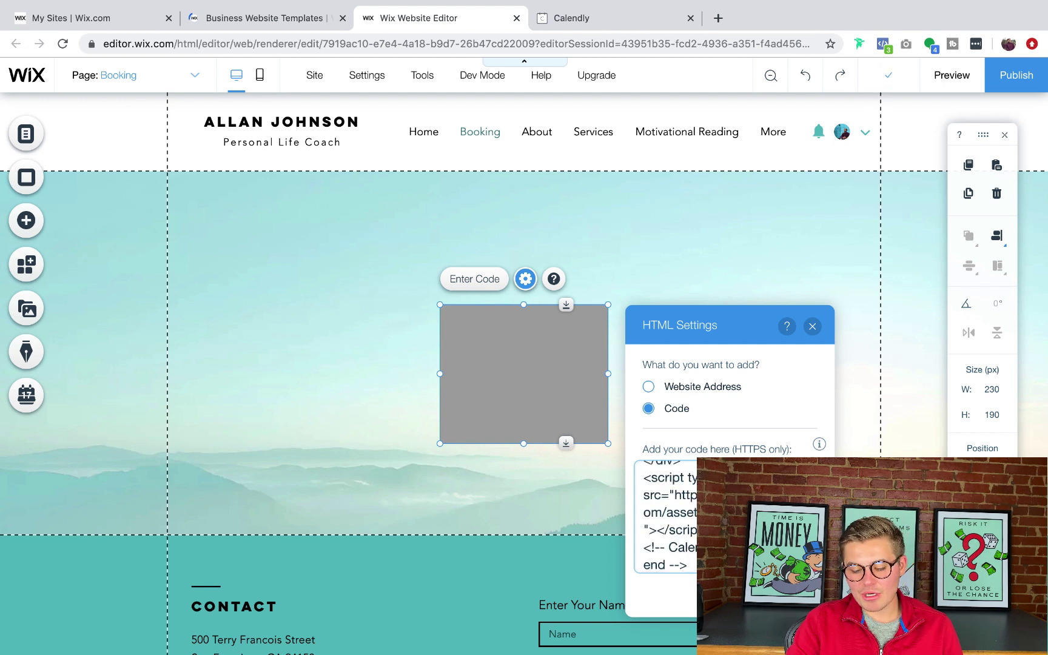
click(525, 428)
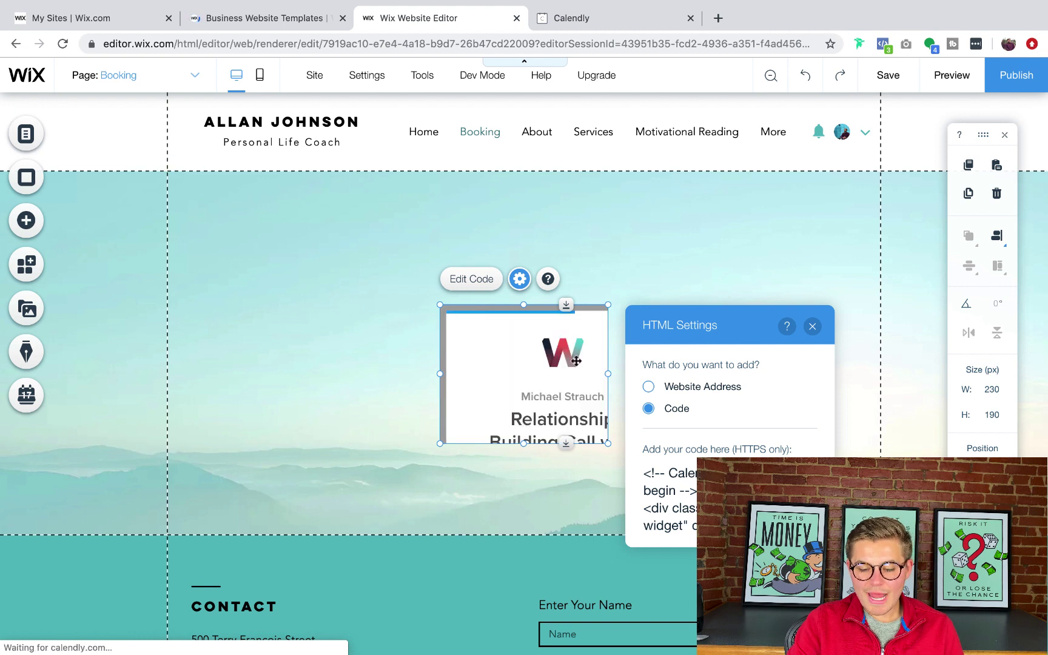
Step: Reposition and stretch the Calendly embed box to 828 × 815 px so the calendar fits
click(811, 327)
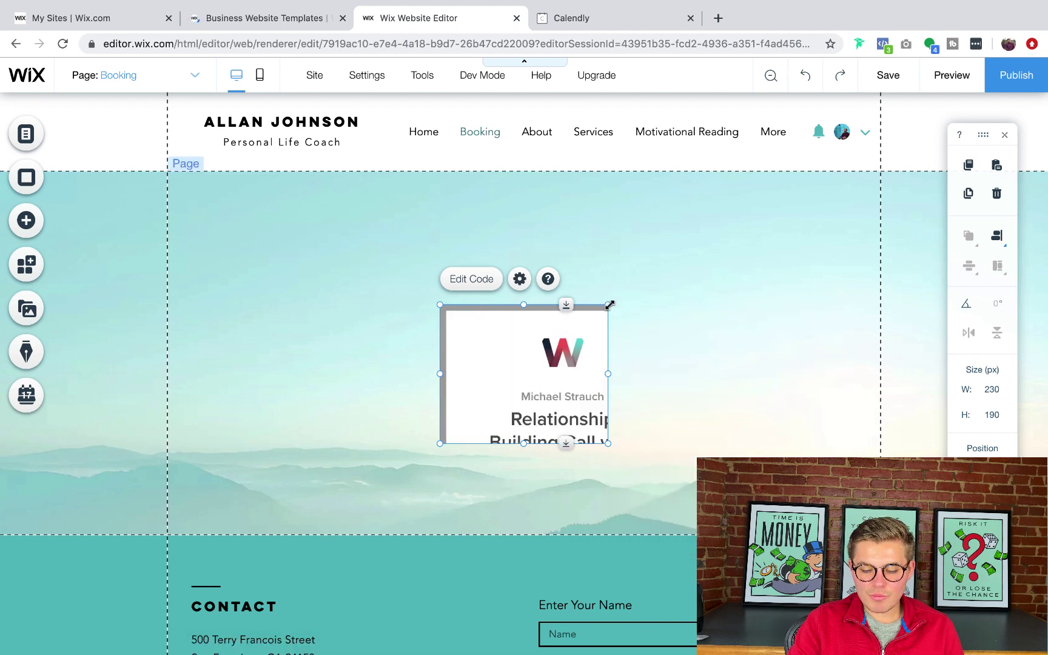
drag(770, 256, 856, 243)
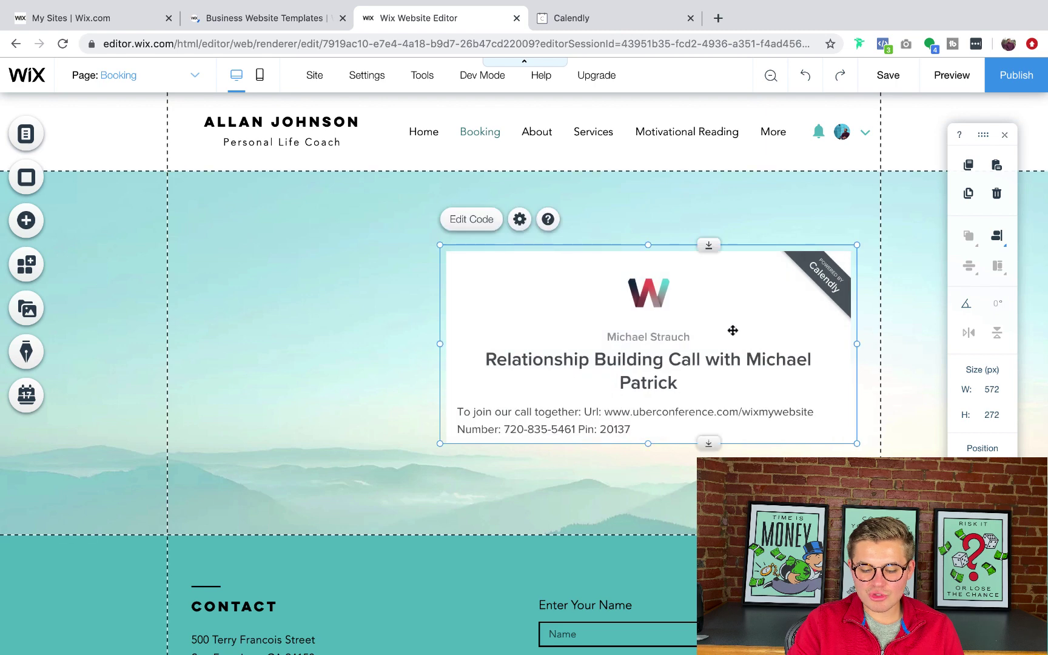
drag(523, 312, 770, 298)
drag(531, 396, 546, 638)
scroll(631, 435, down, 3)
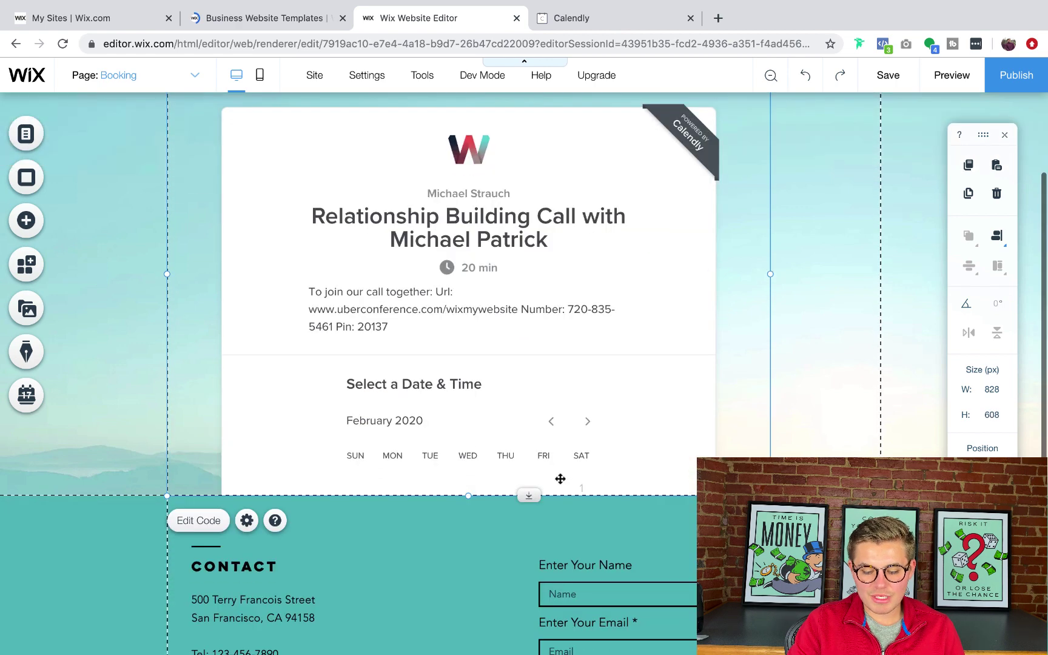
drag(532, 497, 529, 646)
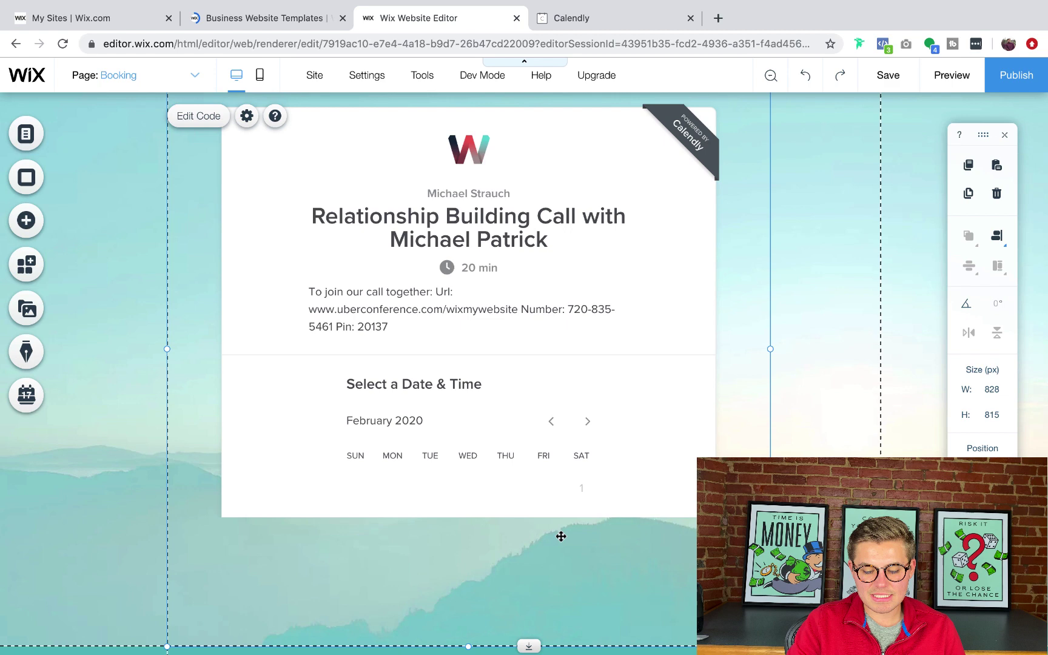
scroll(602, 485, down, 1)
scroll(602, 485, up, 2)
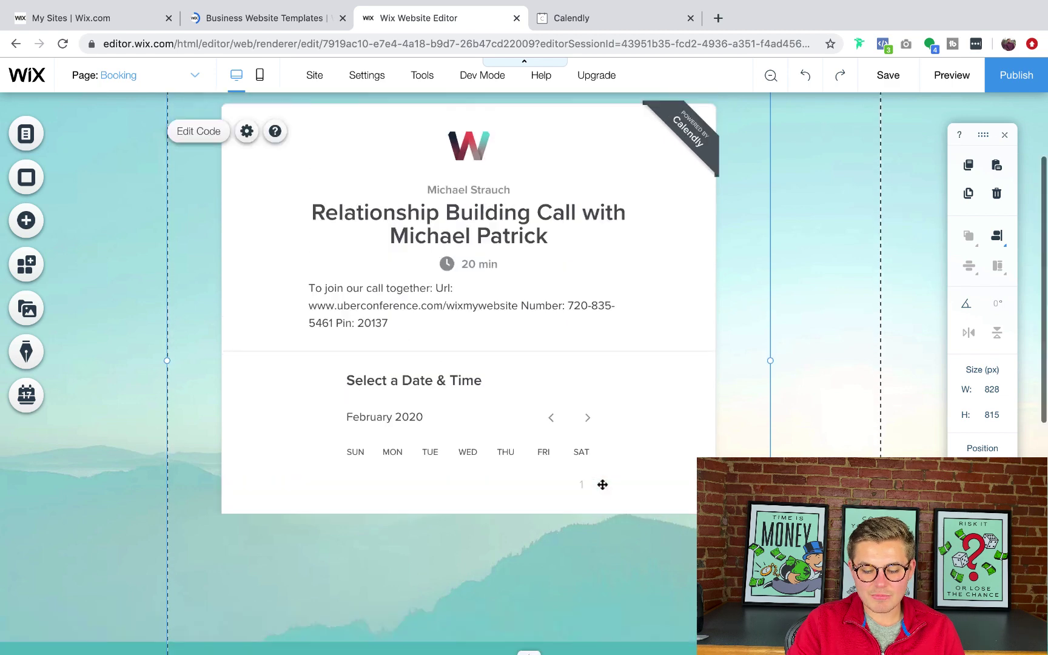
drag(563, 466, 594, 469)
Step: Change the embed code to min-width 420px and height 830px and apply it
scroll(592, 469, up, 2)
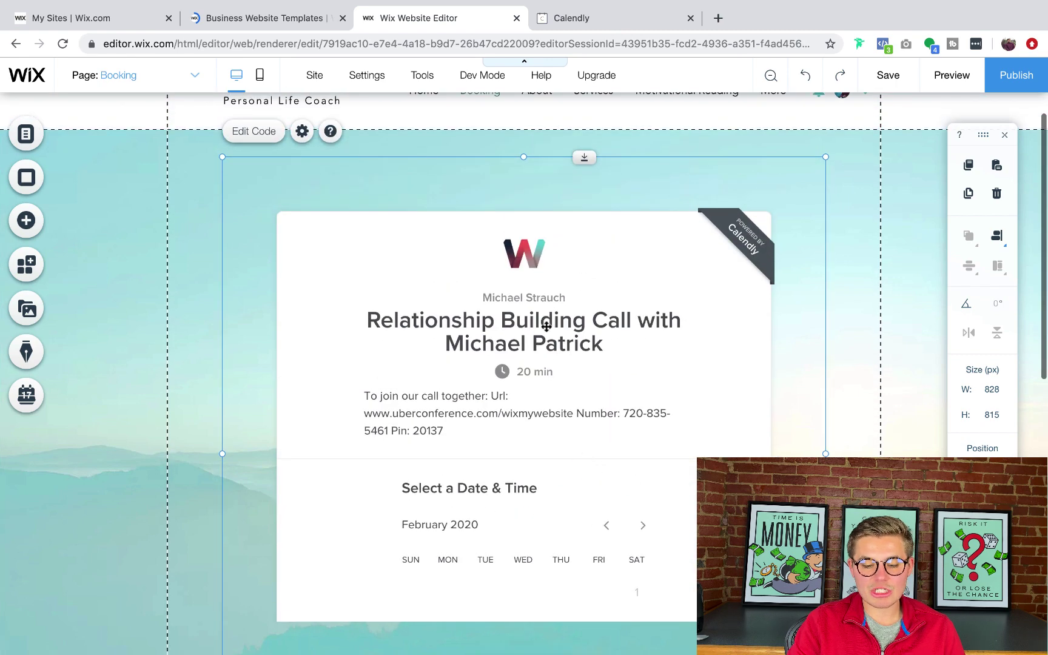
click(302, 131)
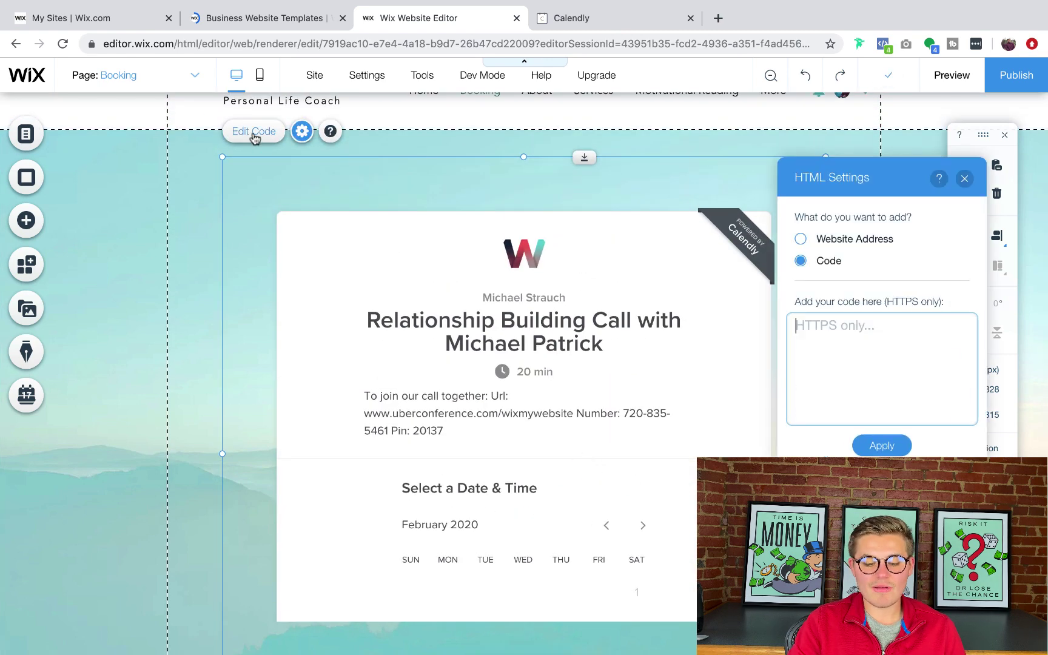
scroll(849, 364, down, 6)
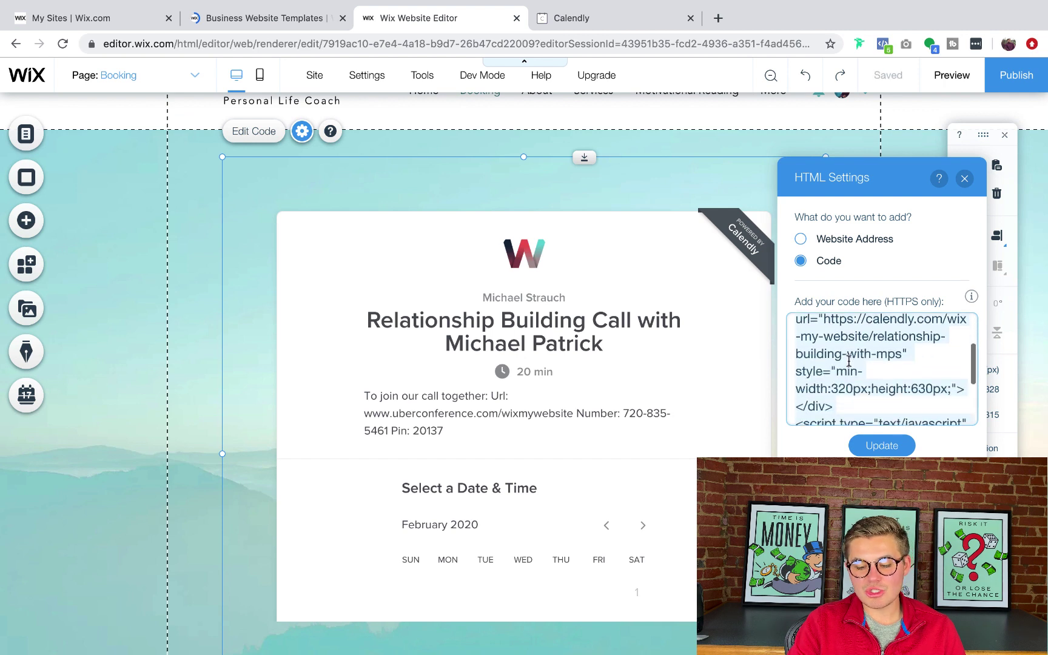
scroll(848, 362, up, 2)
click(838, 338)
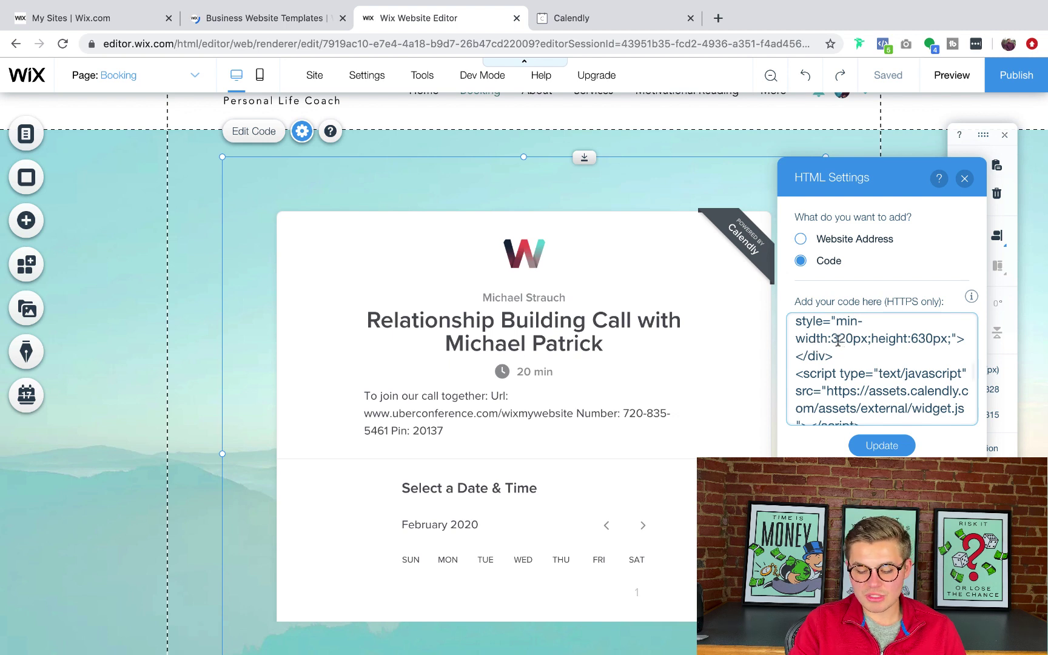
key(BackSpace)
text(4)
click(931, 336)
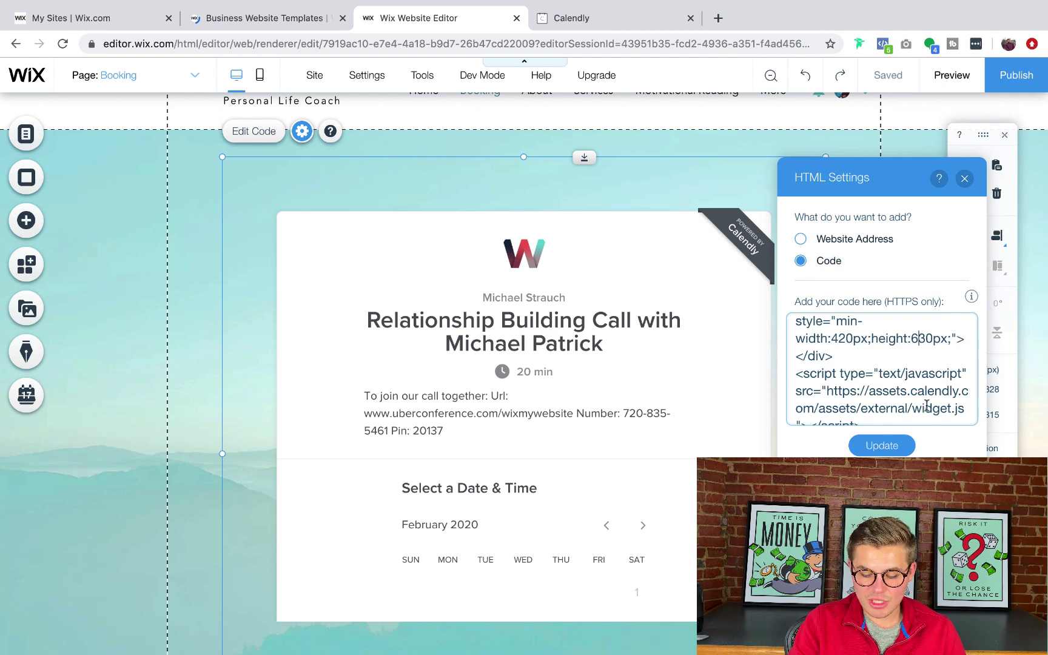
key(BackSpace)
text(8)
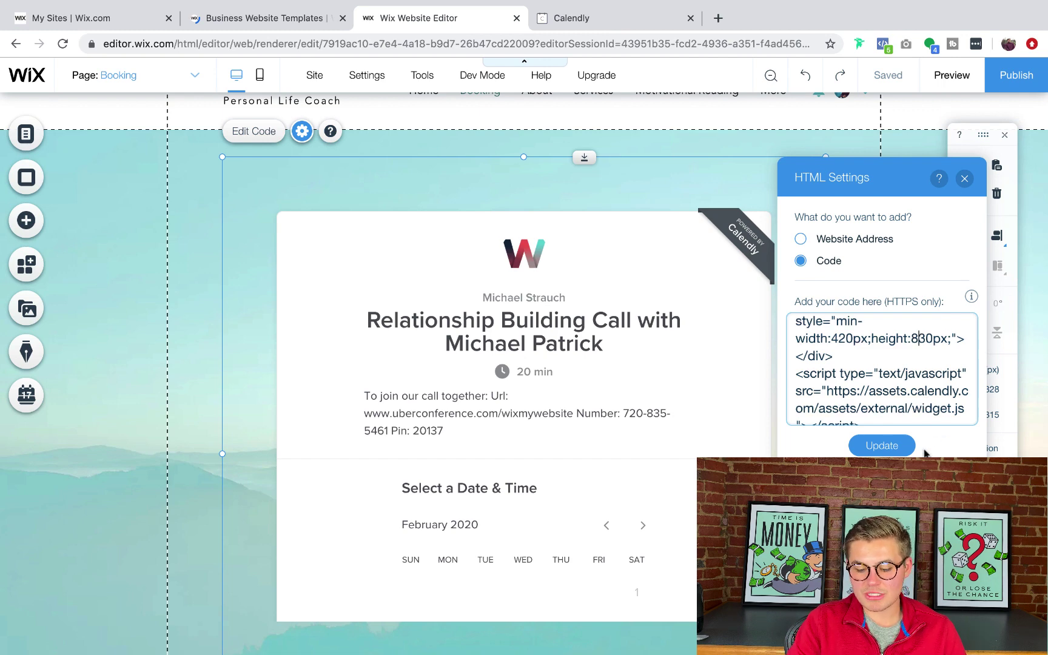
click(880, 446)
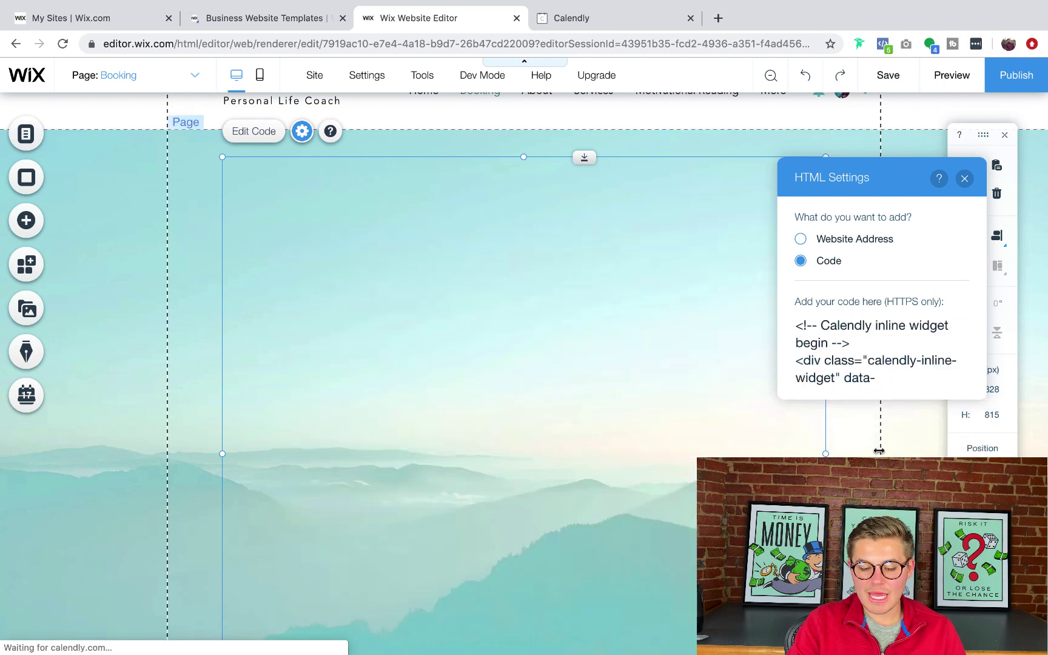
Step: Reopen the Calendly embed code for further edits
scroll(155, 393, down, 3)
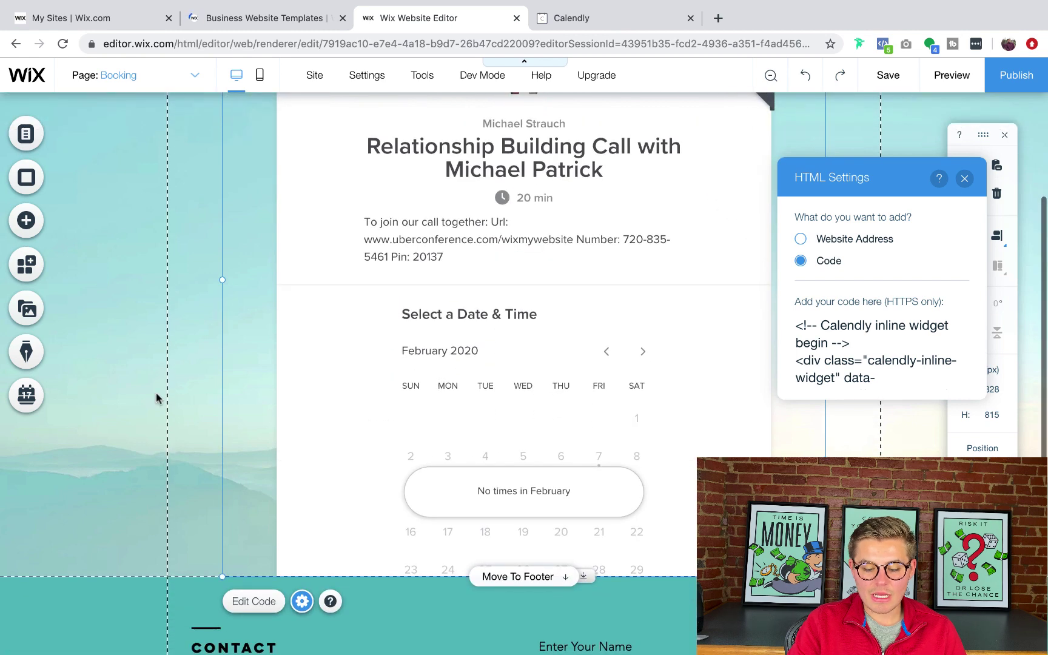
scroll(155, 393, up, 2)
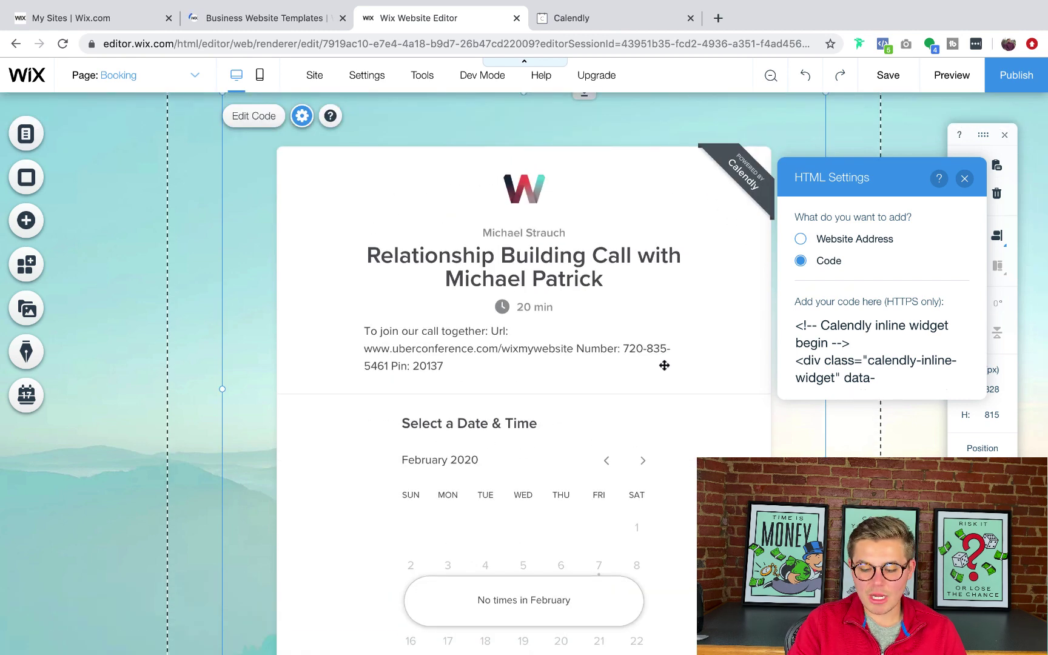
click(861, 354)
scroll(866, 360, down, 5)
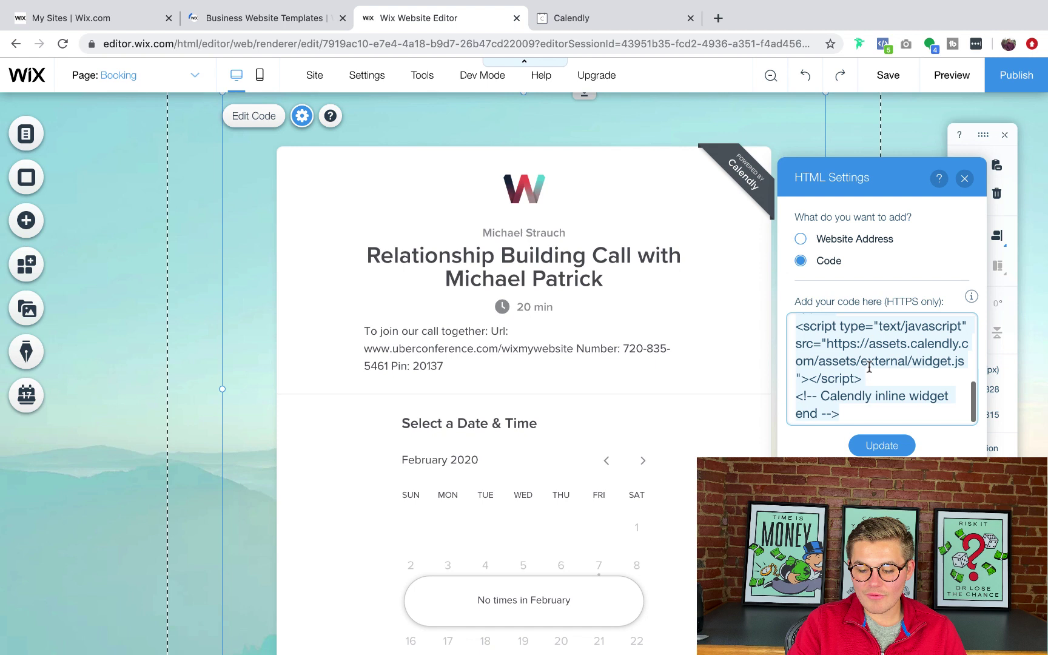
Step: Set the Calendly code width to 820px and height to 1000px and apply it
scroll(869, 367, up, 2)
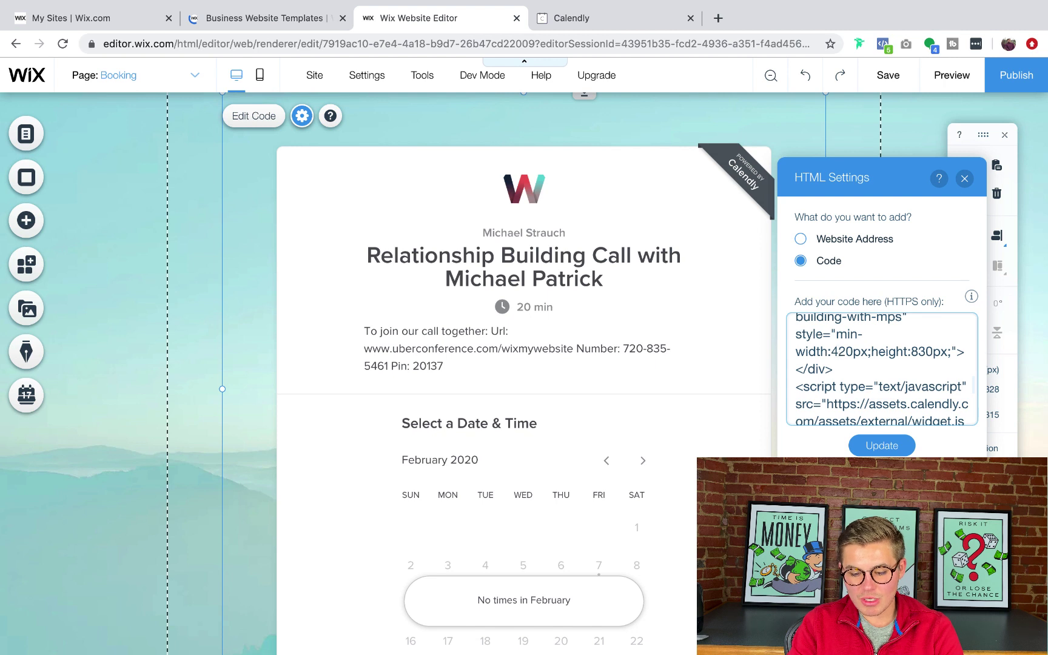
click(839, 351)
key(BackSpace)
text(8)
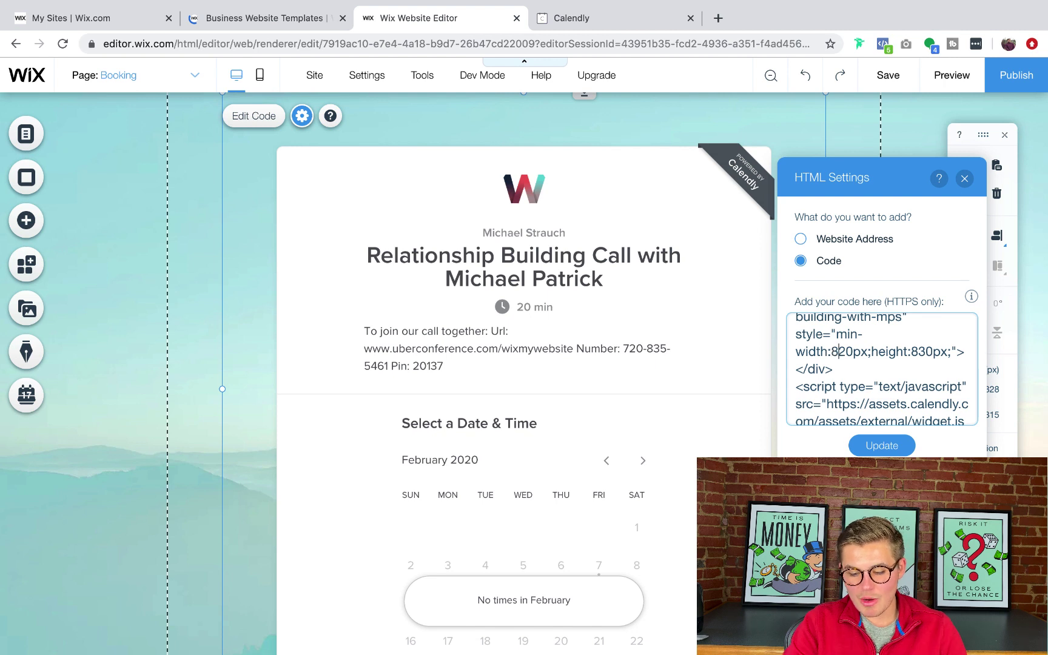
double_click(917, 351)
text(1000)
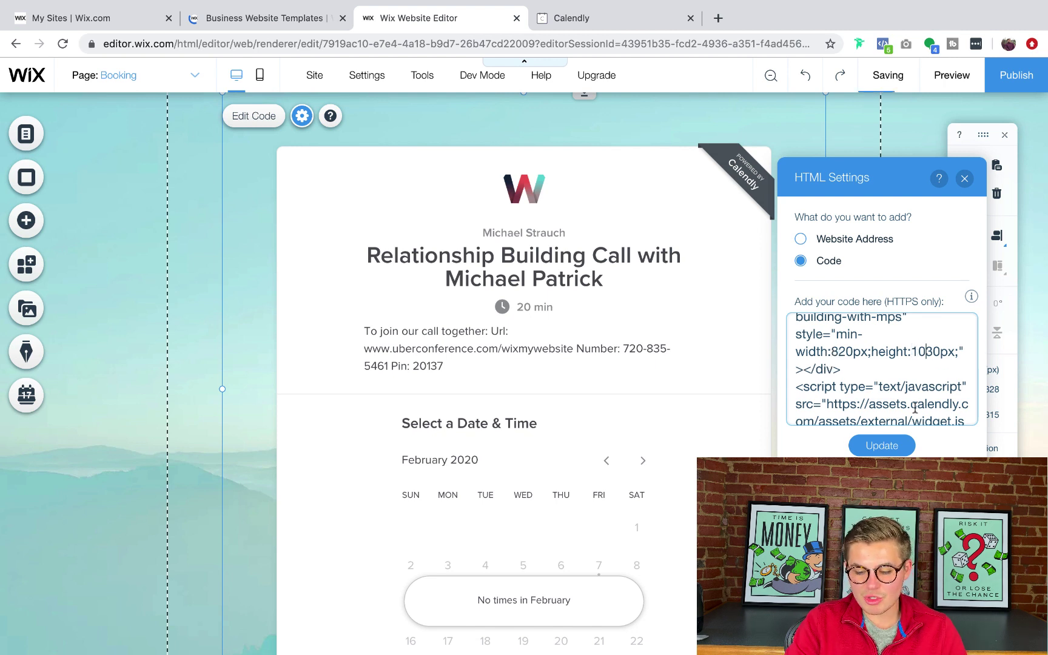
click(885, 445)
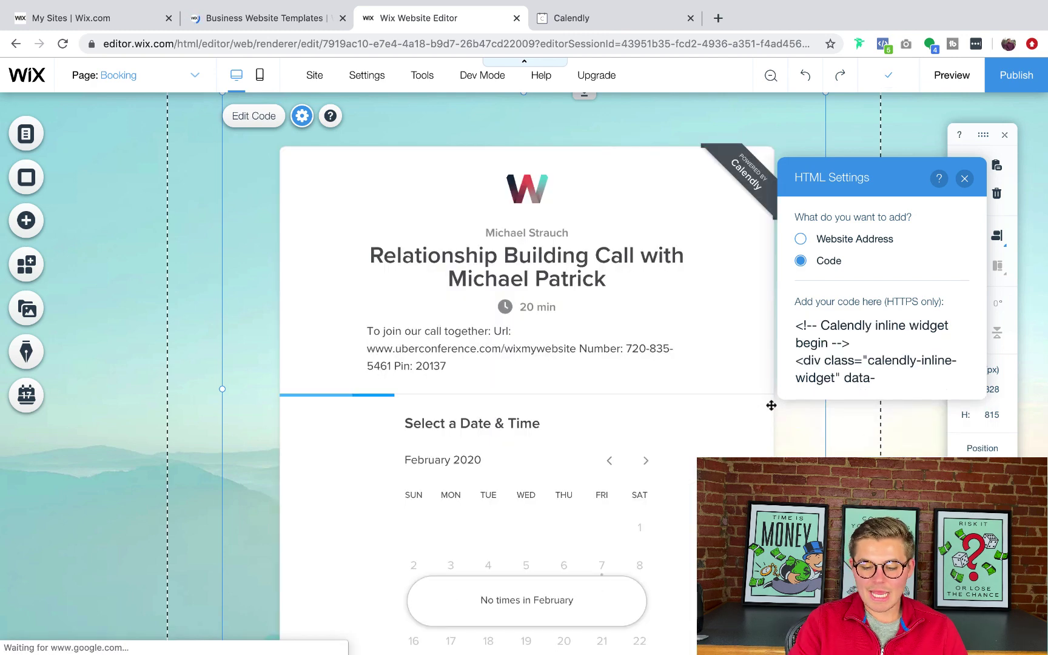
Step: Close HTML Settings and stretch the Calendly element to 1107 px tall
click(964, 178)
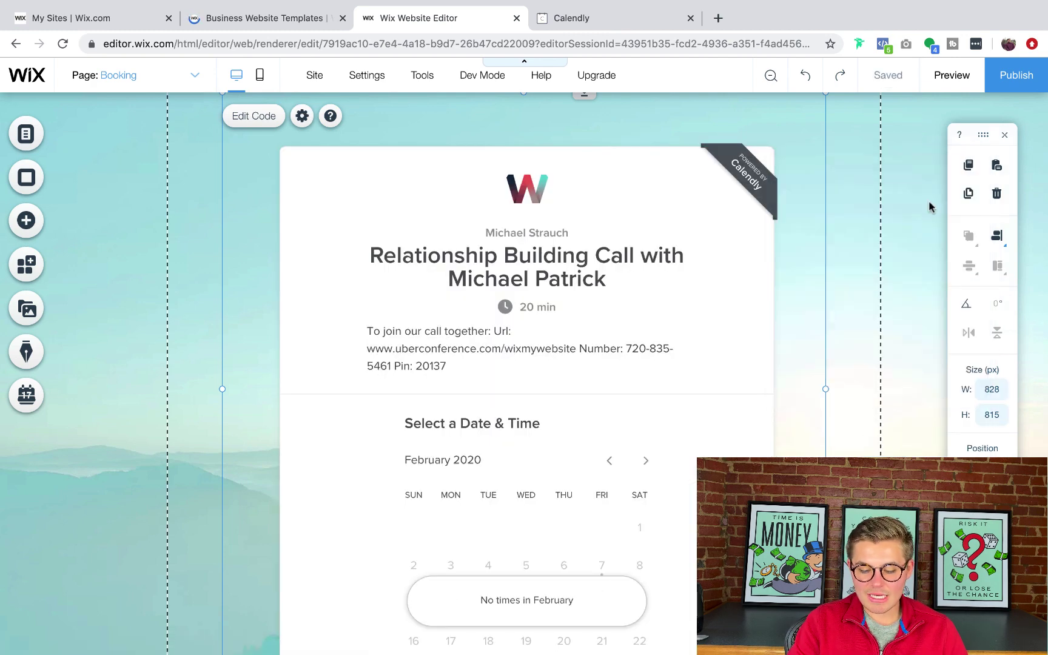
scroll(795, 303, down, 5)
drag(584, 371, 583, 471)
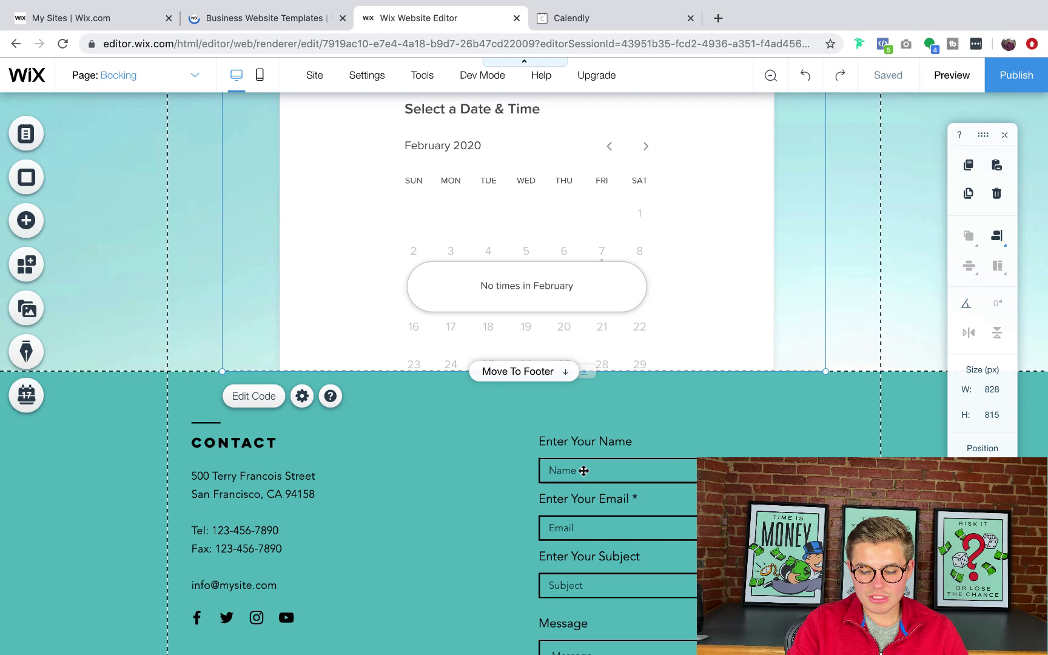
scroll(691, 364, down, 2)
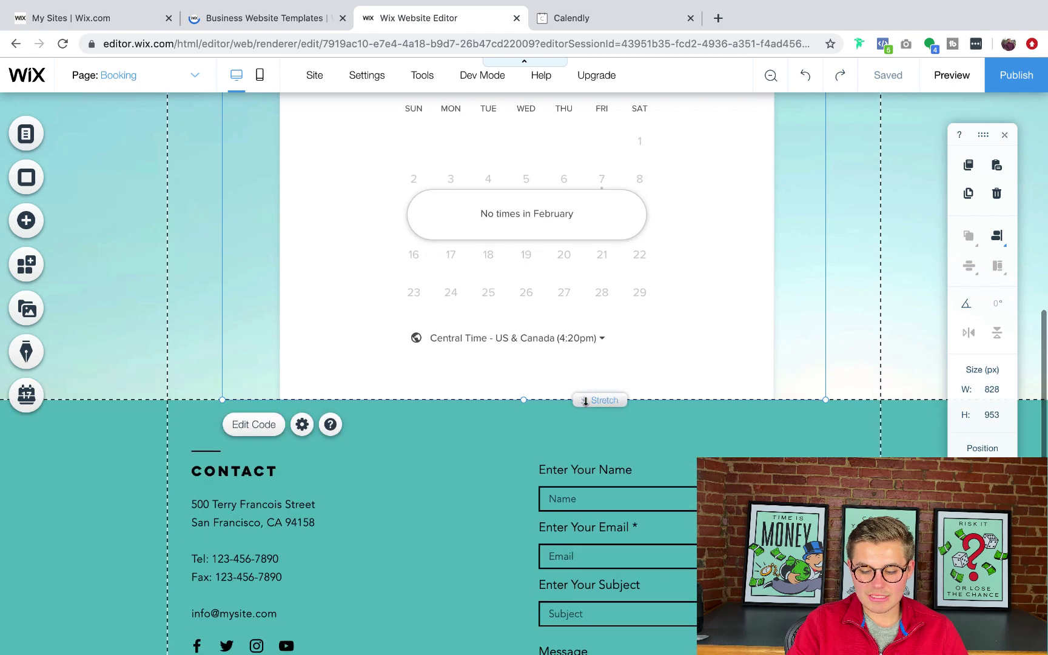
drag(584, 400, 585, 515)
scroll(648, 353, up, 8)
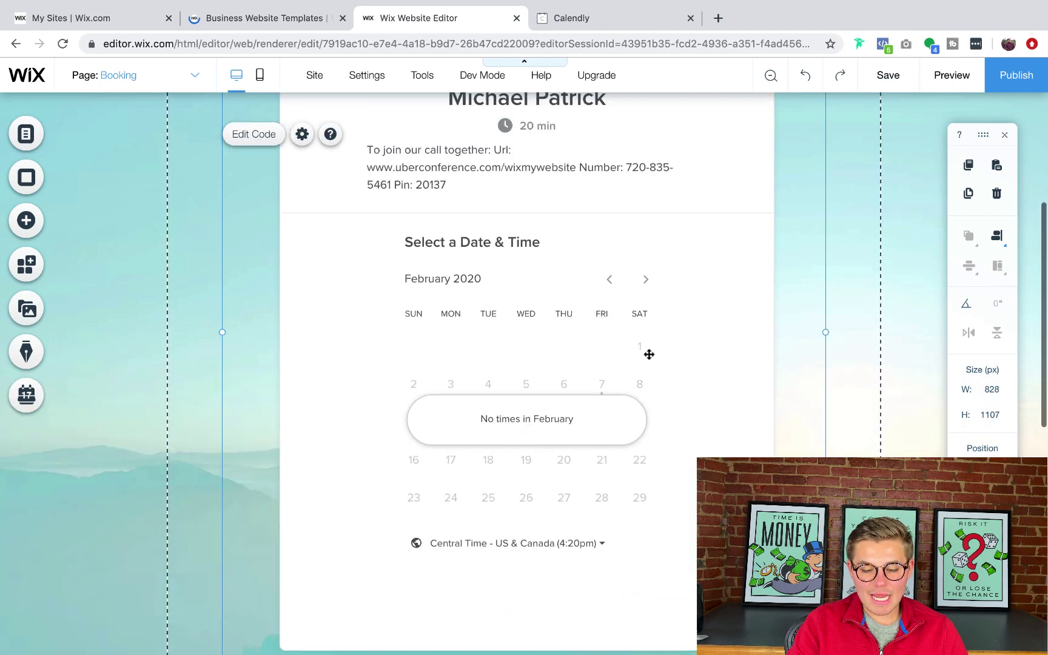
scroll(649, 354, up, 3)
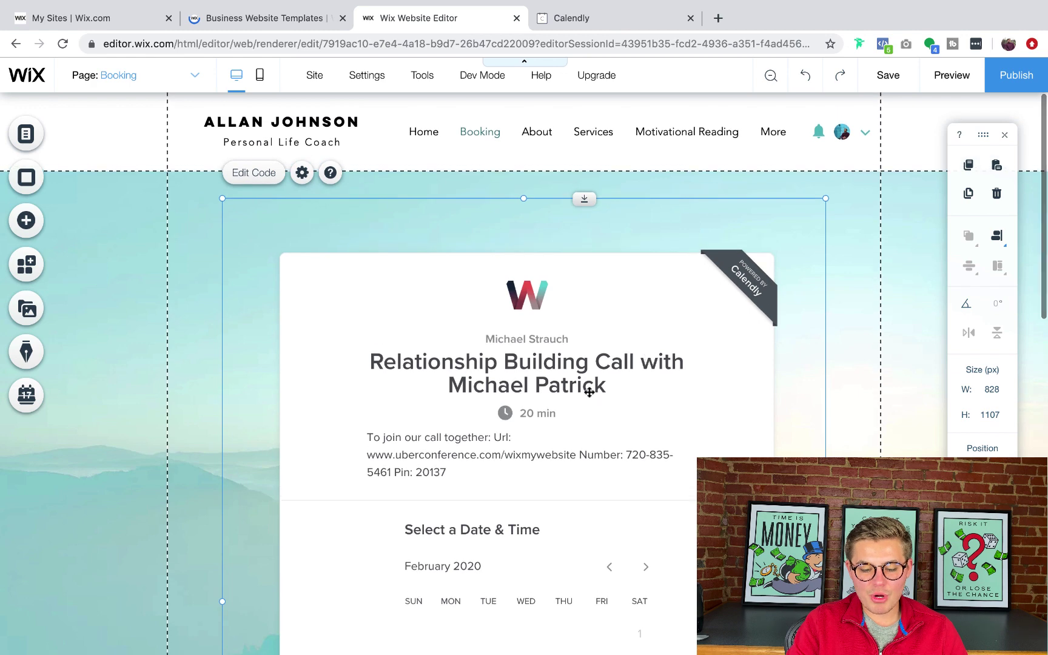
drag(648, 359, 586, 384)
click(156, 327)
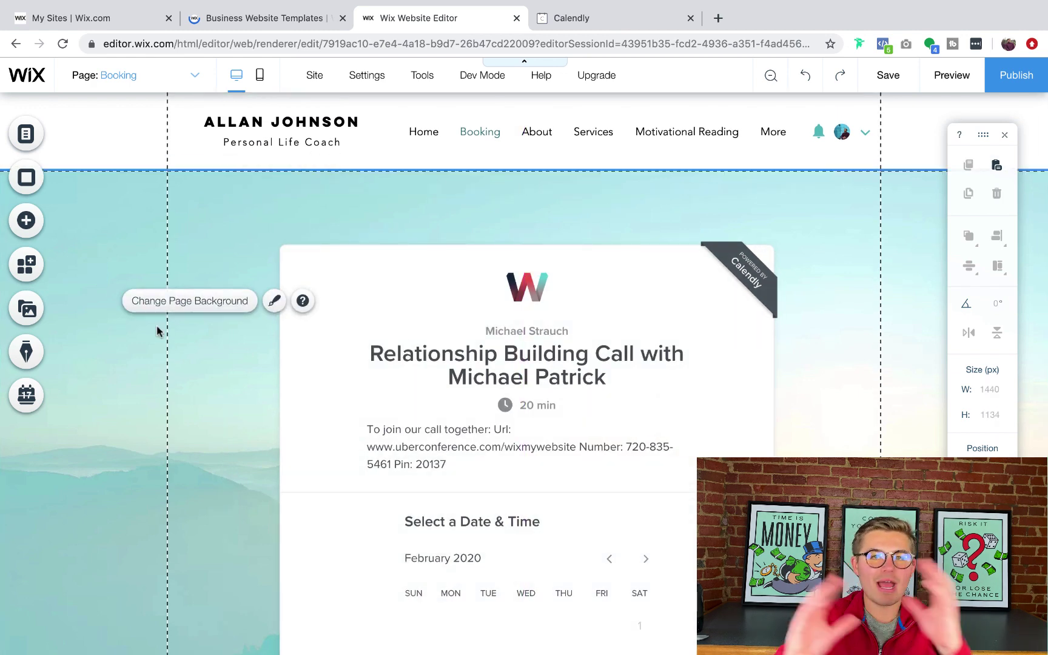